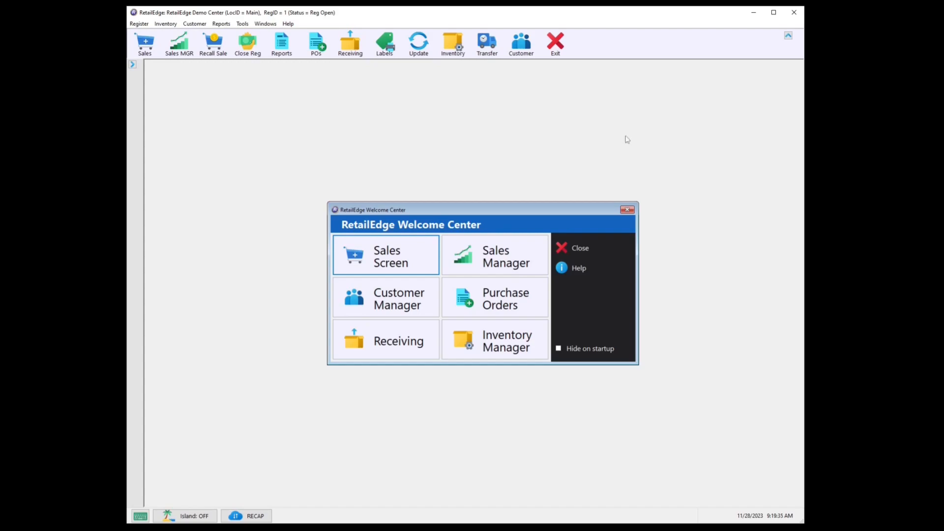
- Open the inventory discount rules for editing and start a new discount rule
left_click(164, 25)
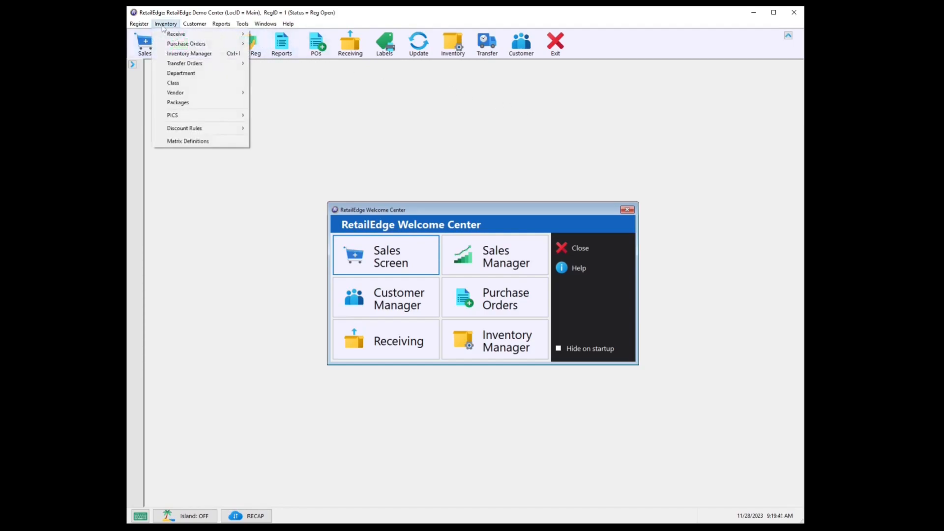
mouse_move(178, 130)
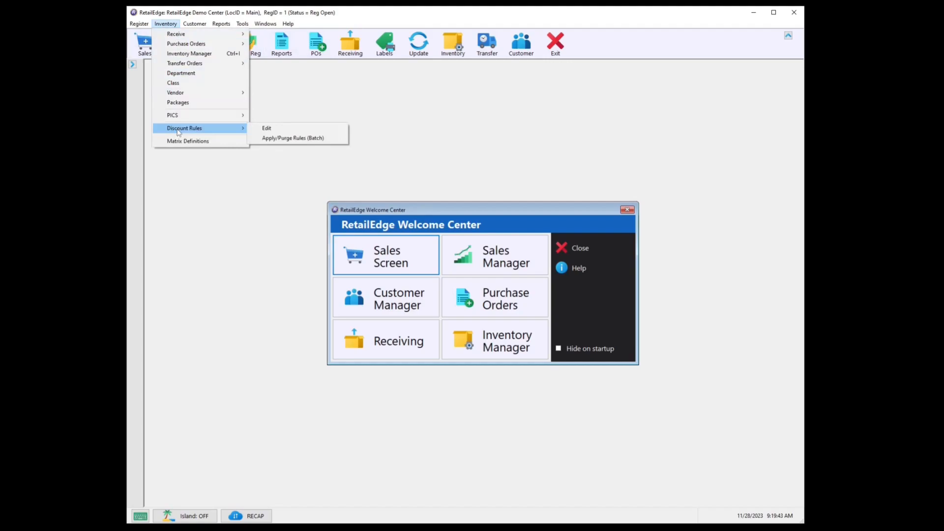
left_click(268, 129)
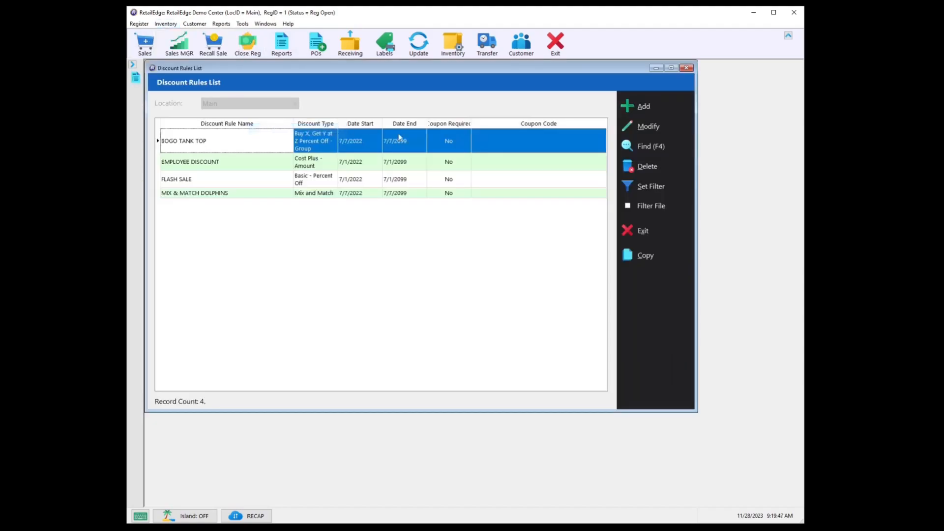
left_click(671, 105)
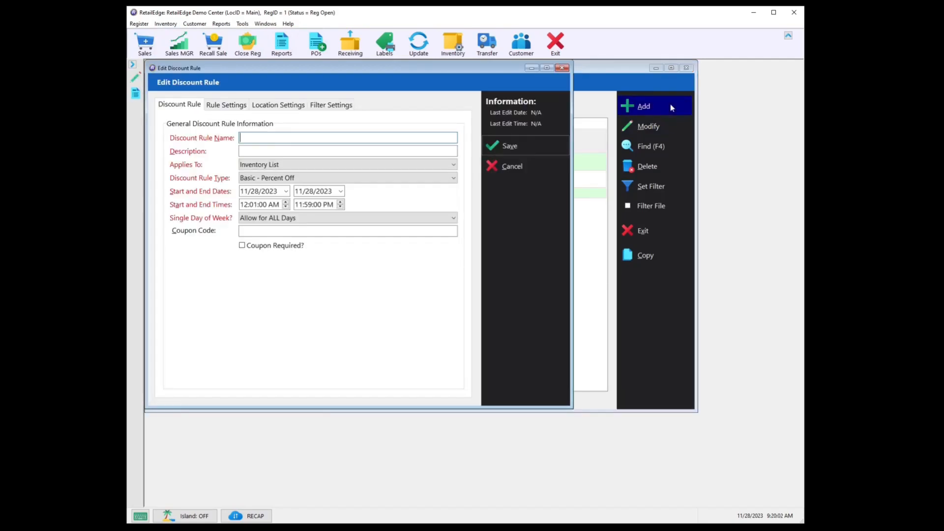
- Enter CUSTOMER REWARDS as both the name and the description of the new discount rule
type("CUSTOMER REWARDS")
key("ctrl+a")
key("ctrl+c")
left_click(333, 151)
key("ctrl+v")
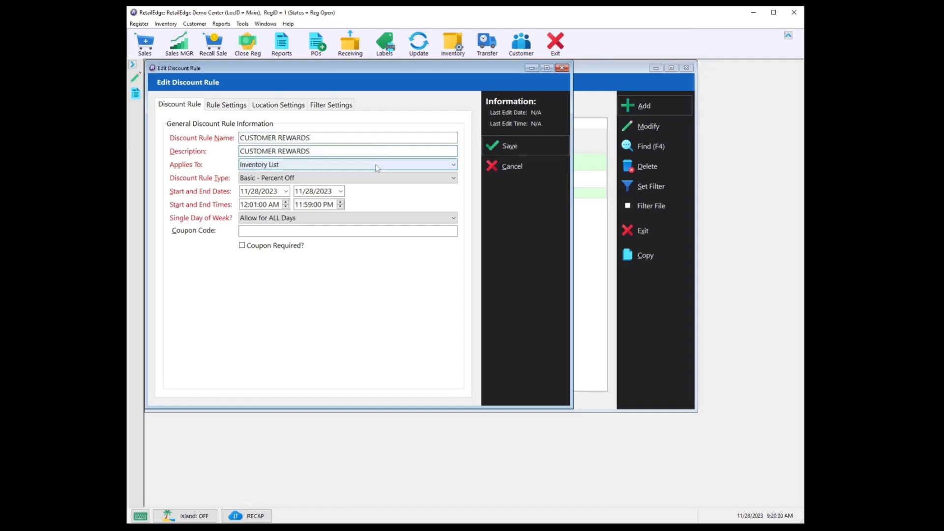
- Configure the rule for Customer AND Inventory Lists as a Customer Rewards Program with end date 11/28/2099
left_click(377, 167)
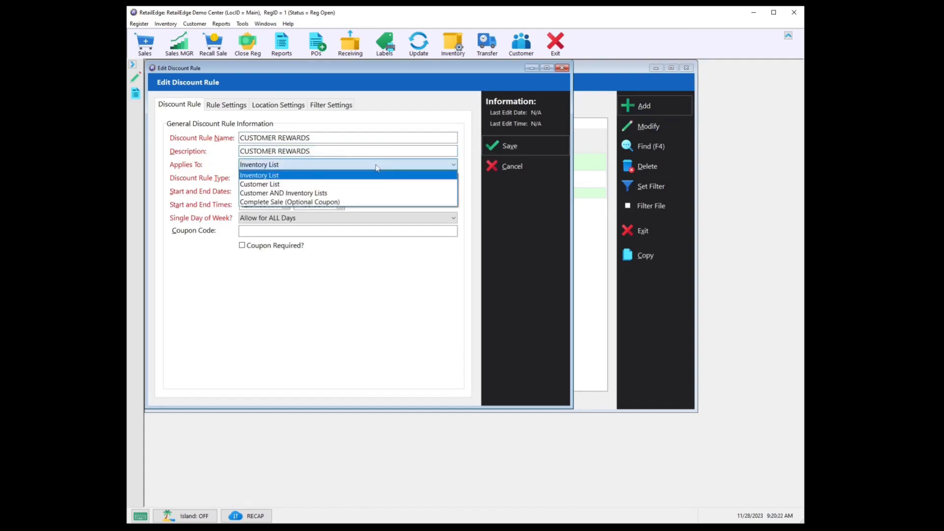
left_click(330, 195)
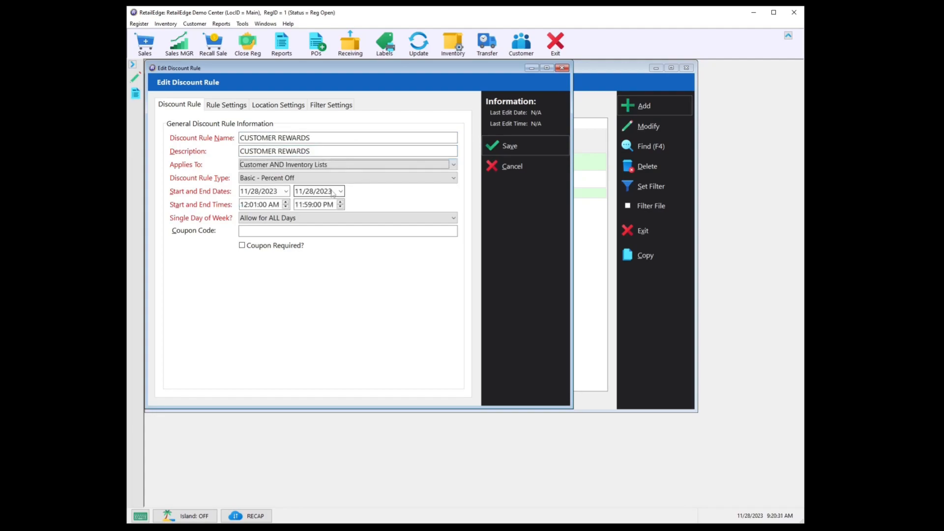
left_click(368, 178)
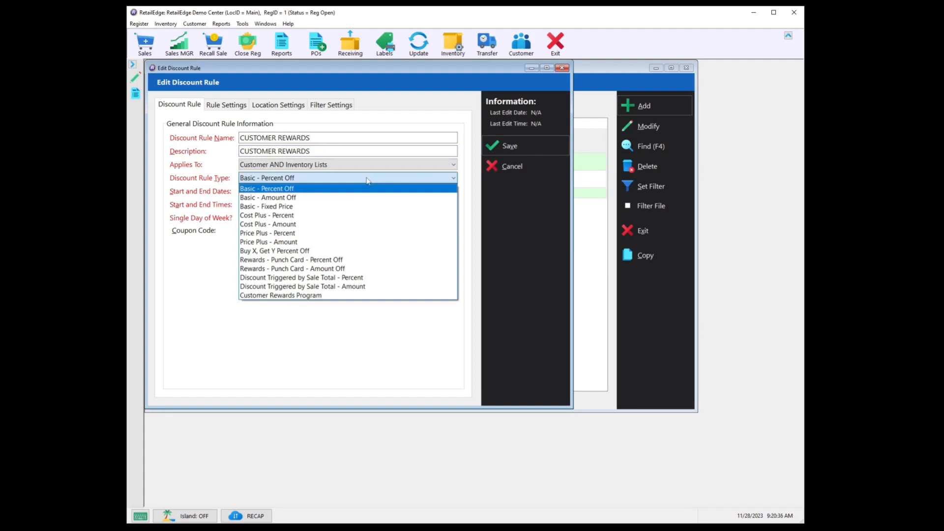
left_click(312, 296)
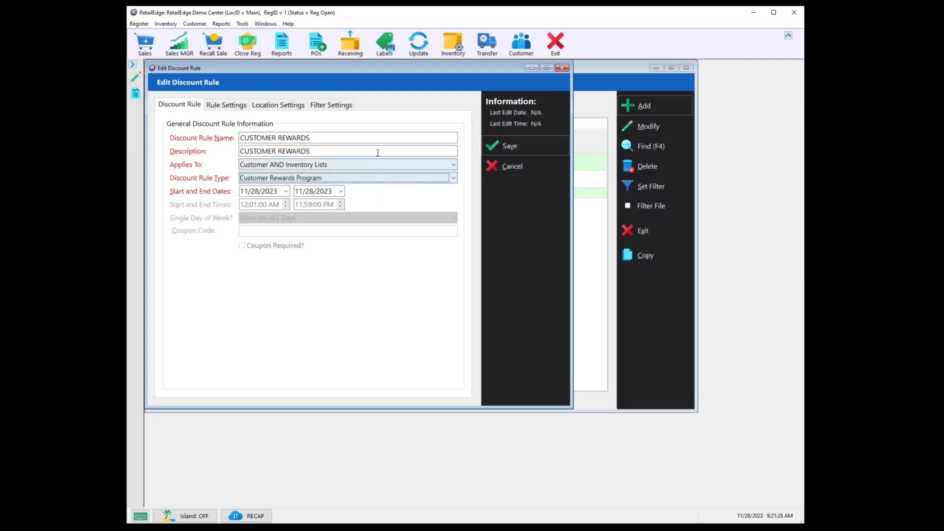
left_click(329, 192)
type("2099")
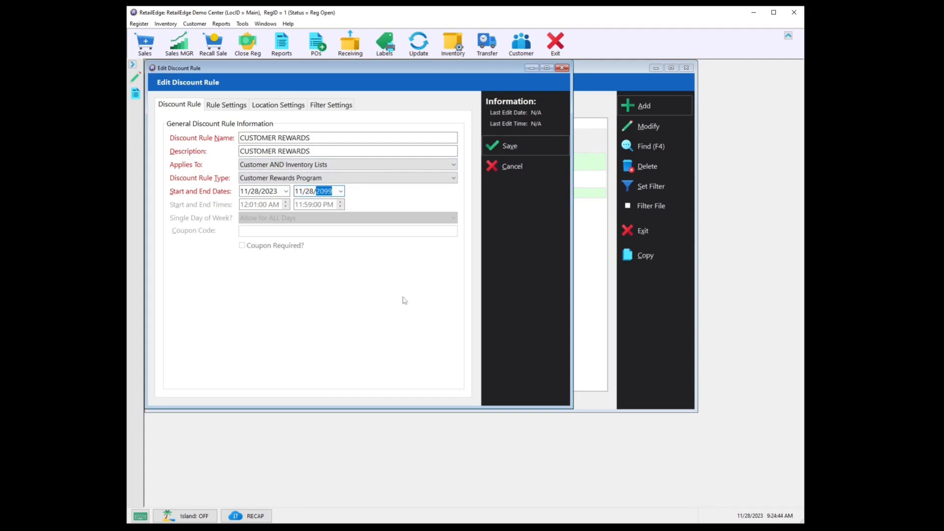
- Set the rule to issue $10.00 in new loyalty dollars after $100.00 purchased, keeping the discount exclusion at 30%
left_click(225, 106)
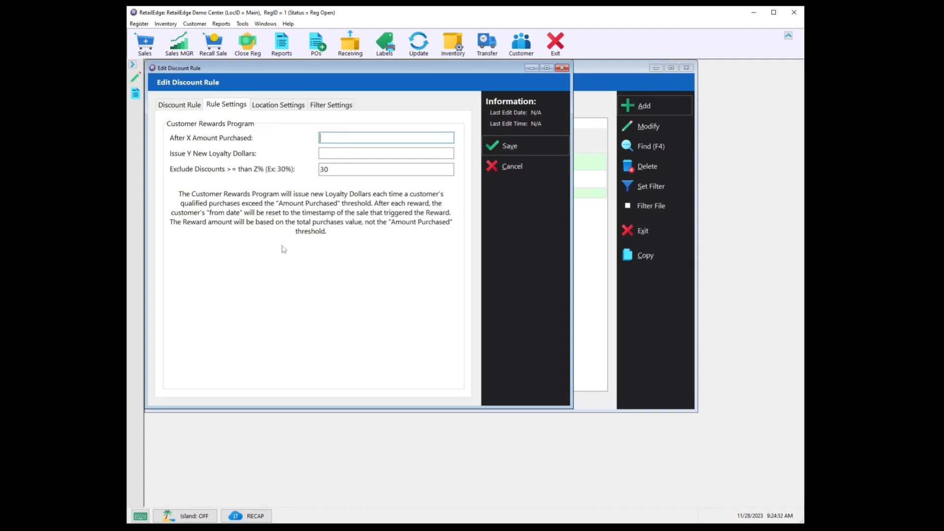
left_click(348, 151)
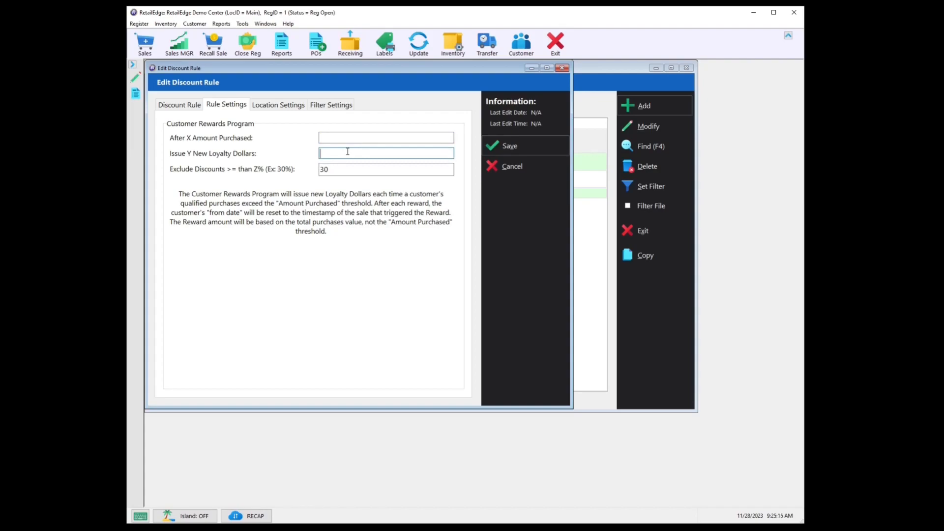
left_click(348, 138)
type("100")
left_click(349, 153)
type("10")
left_click(358, 168)
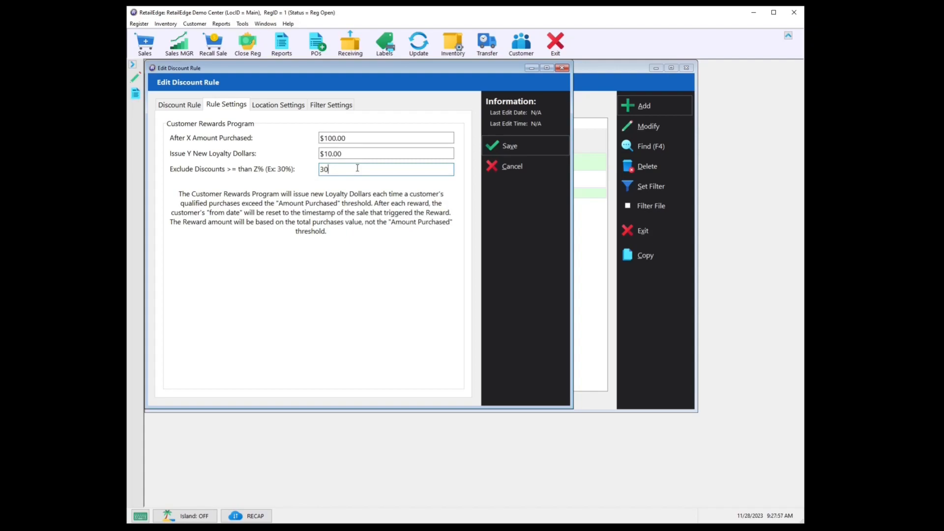
- Check the rule's locations and add a Payment filter covering all payment methods except LOYALTY $$$
left_click(285, 106)
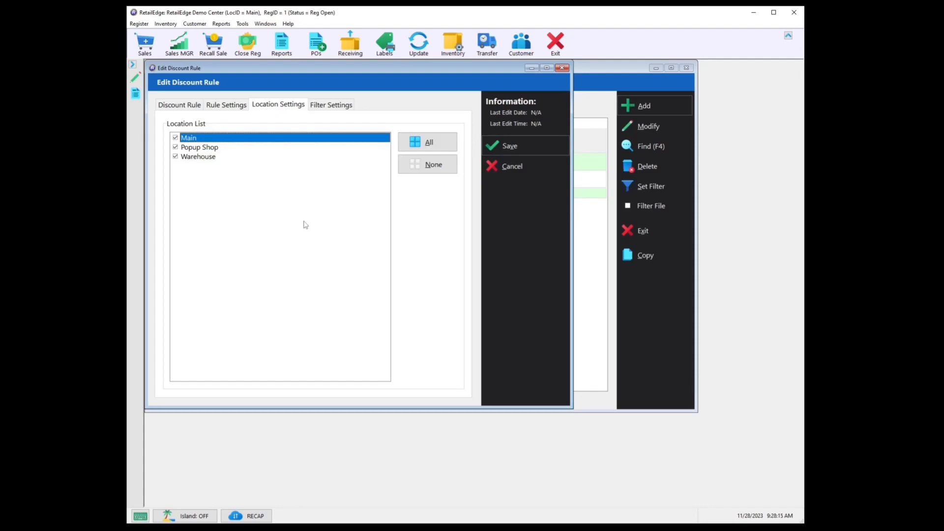
left_click(343, 106)
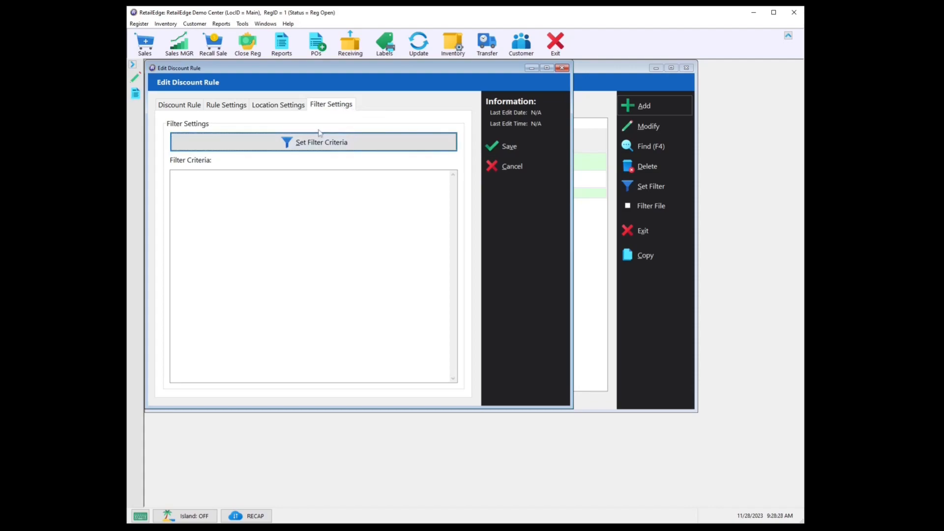
left_click(309, 142)
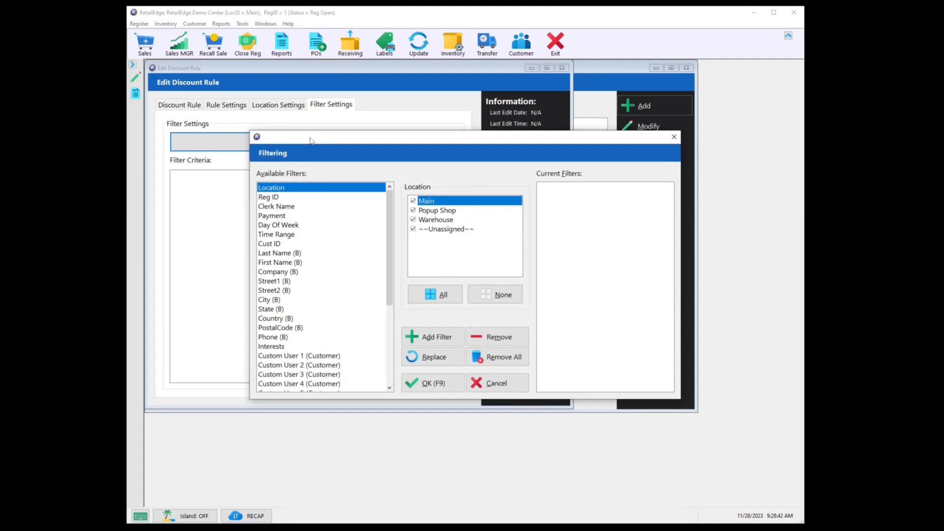
left_click(284, 216)
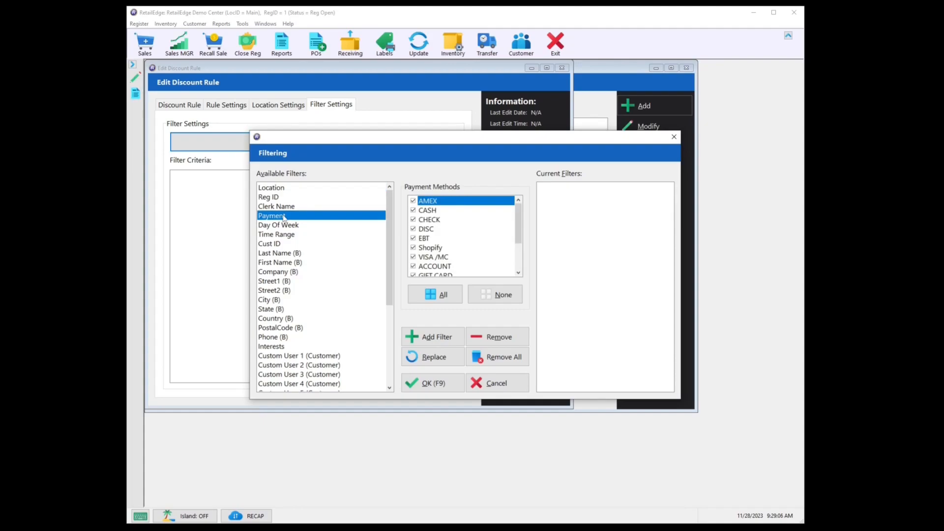
scroll(461, 243, "down", 2)
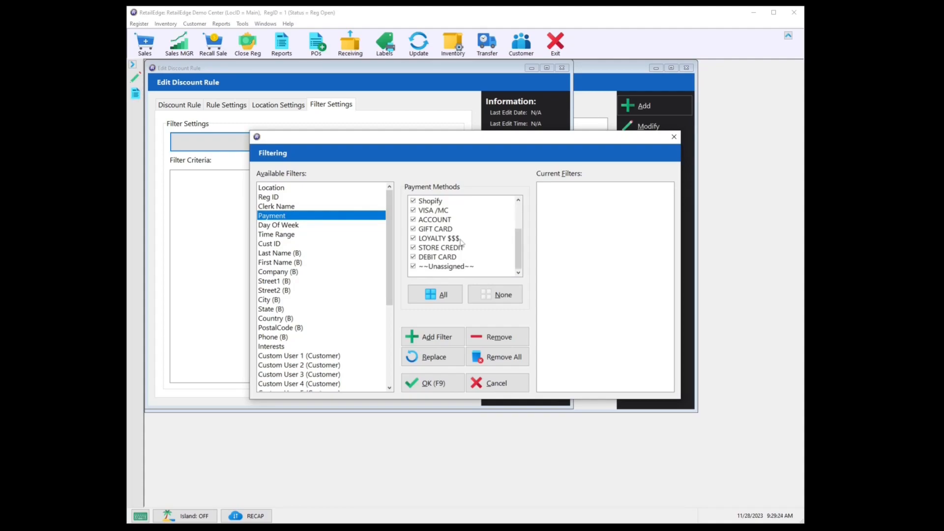
left_click(413, 238)
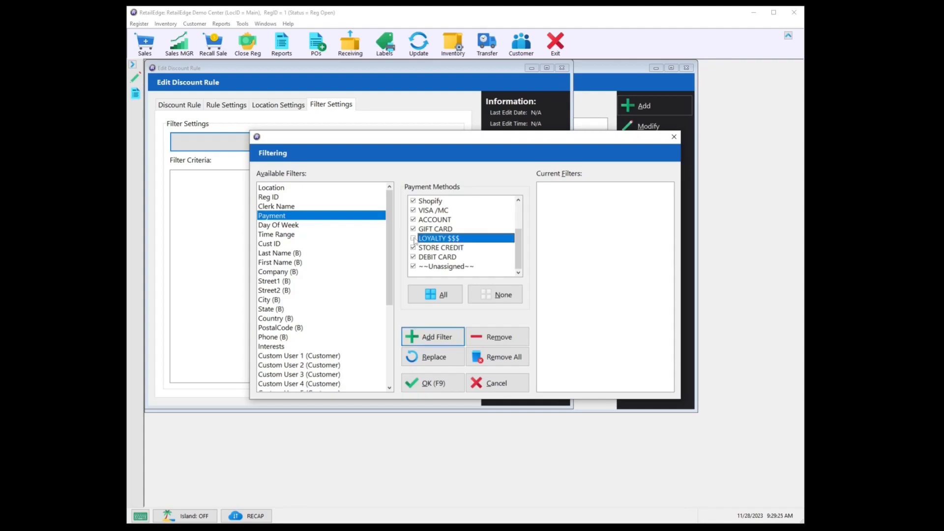
left_click(433, 338)
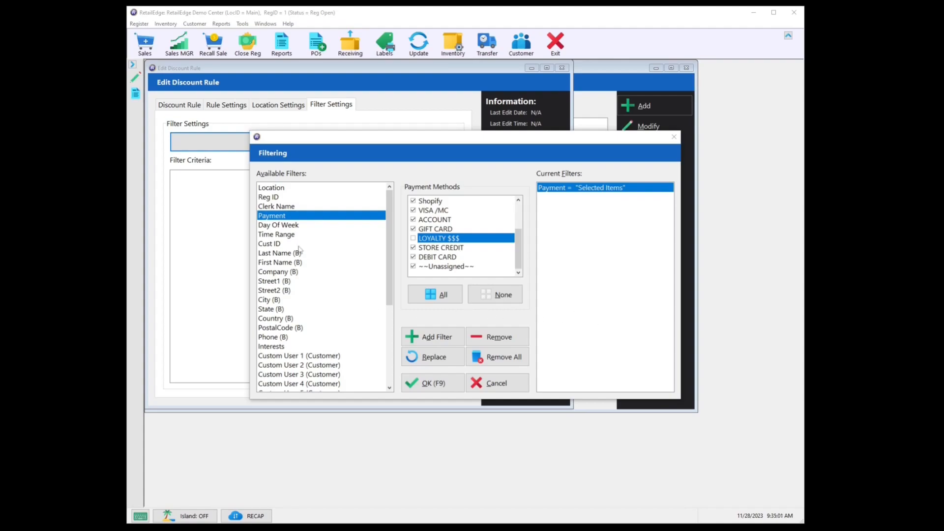
- Look through the Department, Class and custom inventory filters available for limiting which items qualify
scroll(301, 268, "down", 3)
left_click(288, 347)
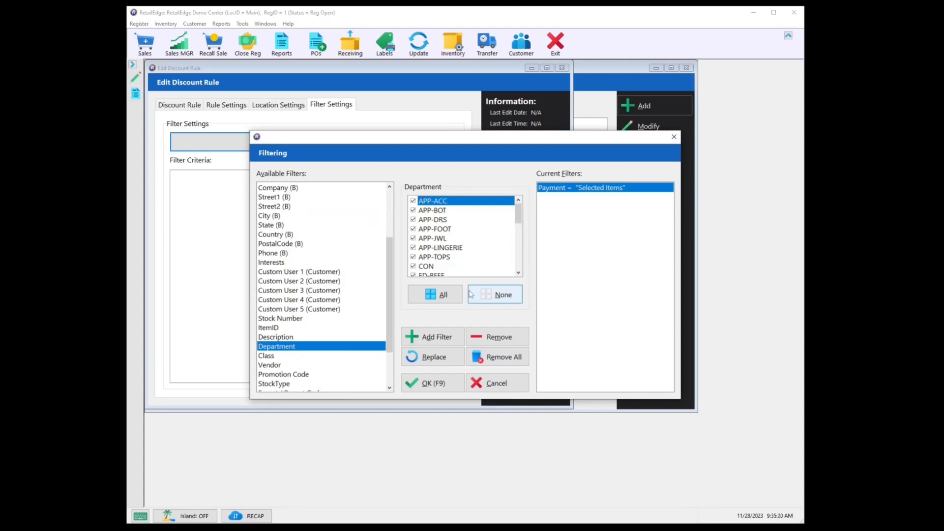
left_click(296, 358)
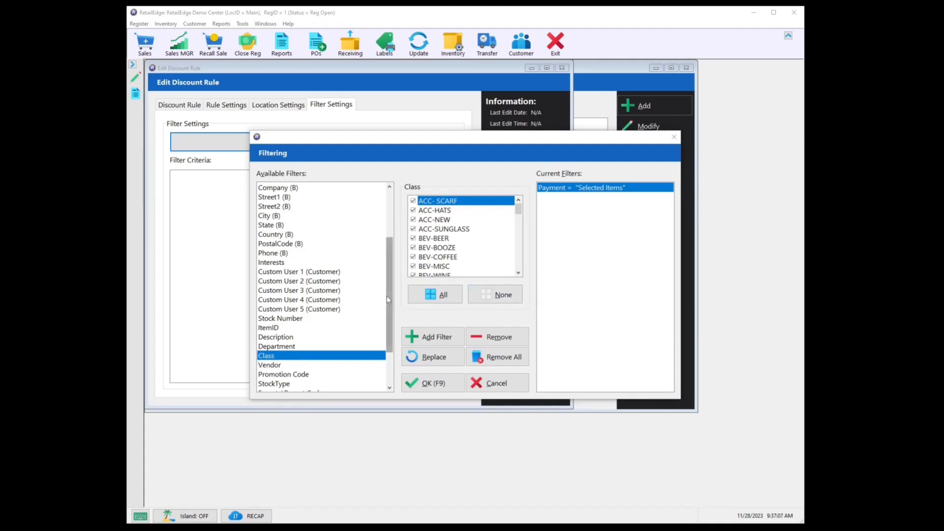
scroll(386, 295, "down", 2)
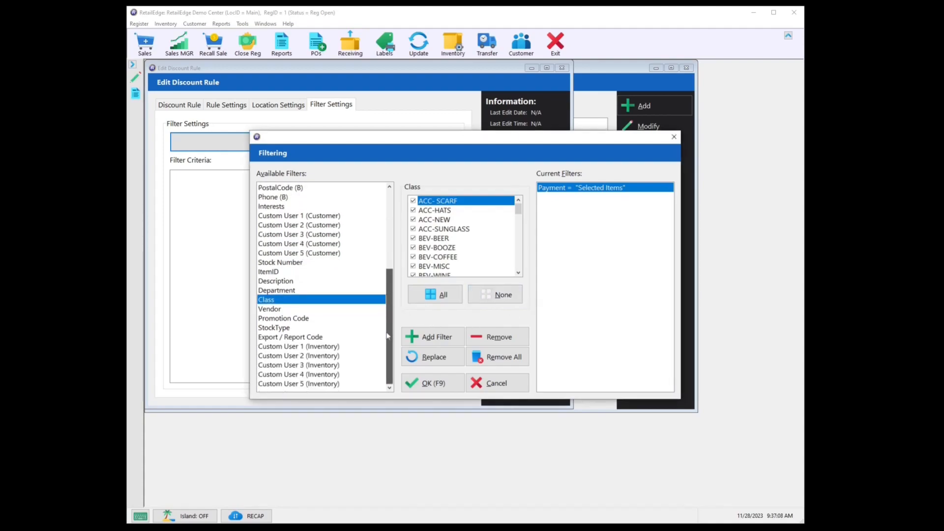
left_click(312, 384)
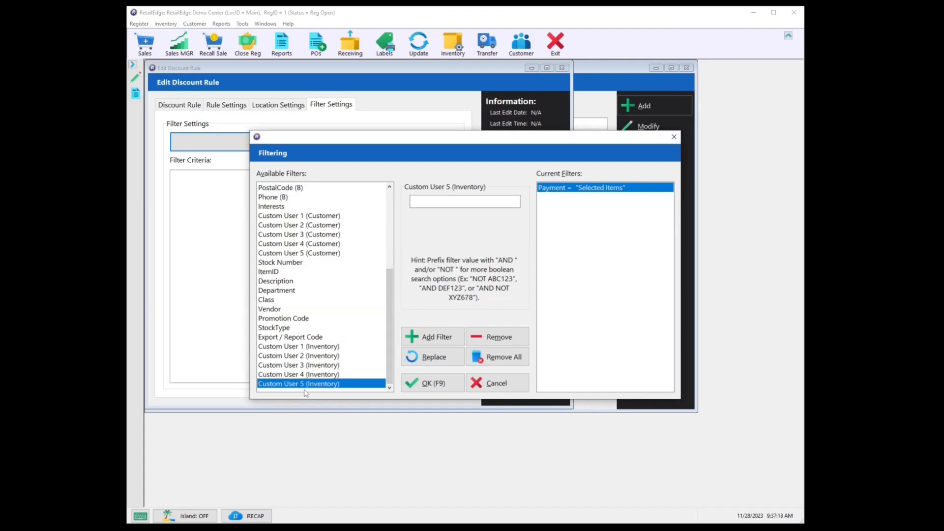
left_click(328, 353)
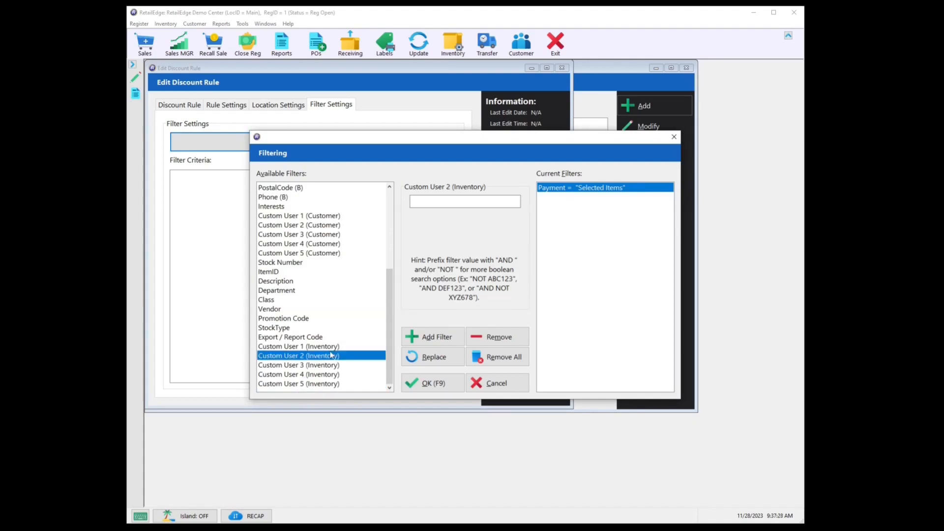
- Add a Custom User 1 (Inventory) filter with the value NOT Exclude
left_click(329, 347)
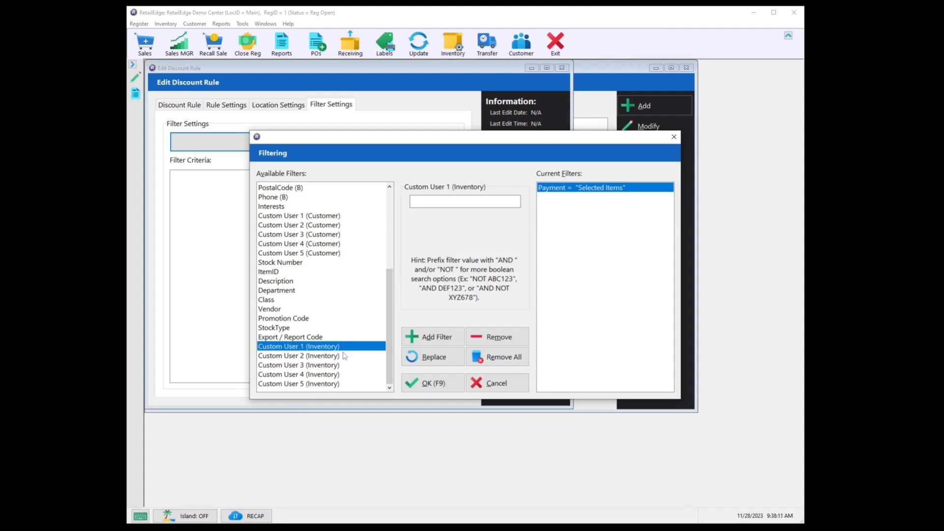
left_click(459, 202)
type("NOT")
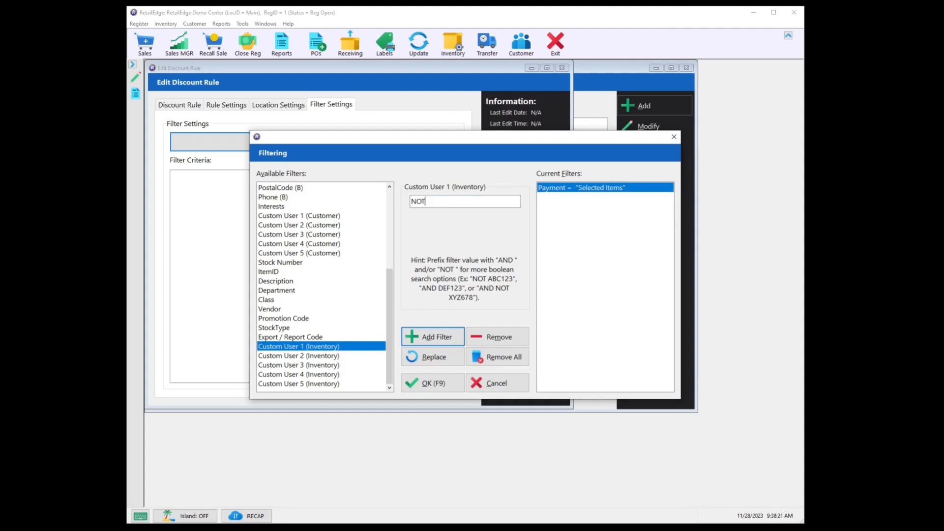
type(" Exclude")
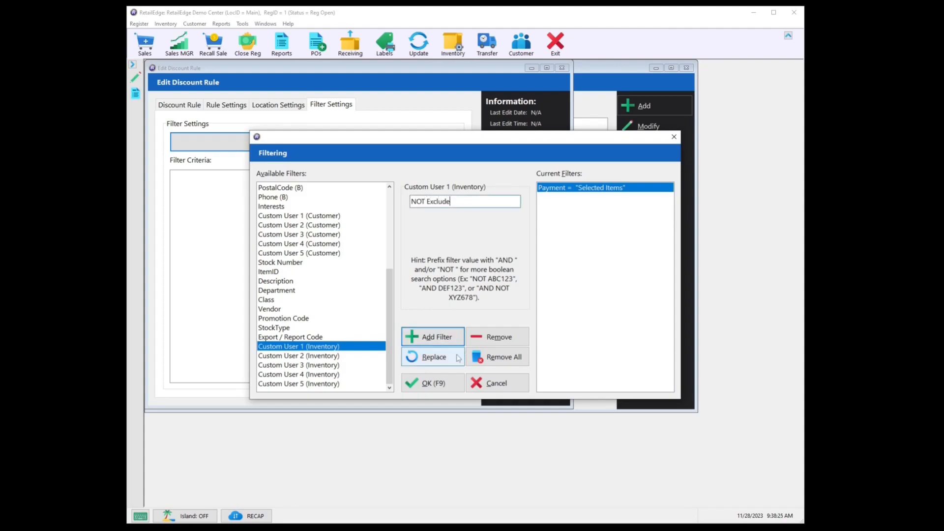
left_click(449, 340)
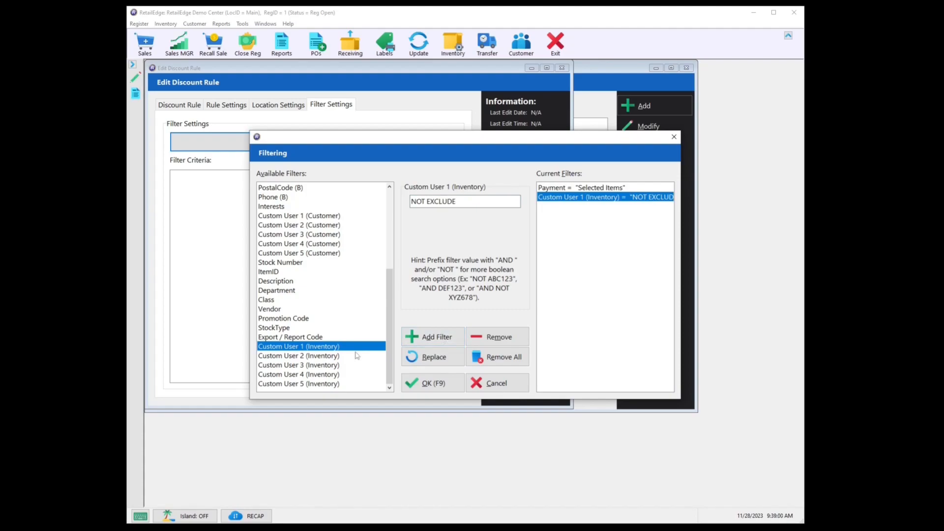
- Add a Custom User 2 (Customer) filter with the value loyal
left_click(334, 227)
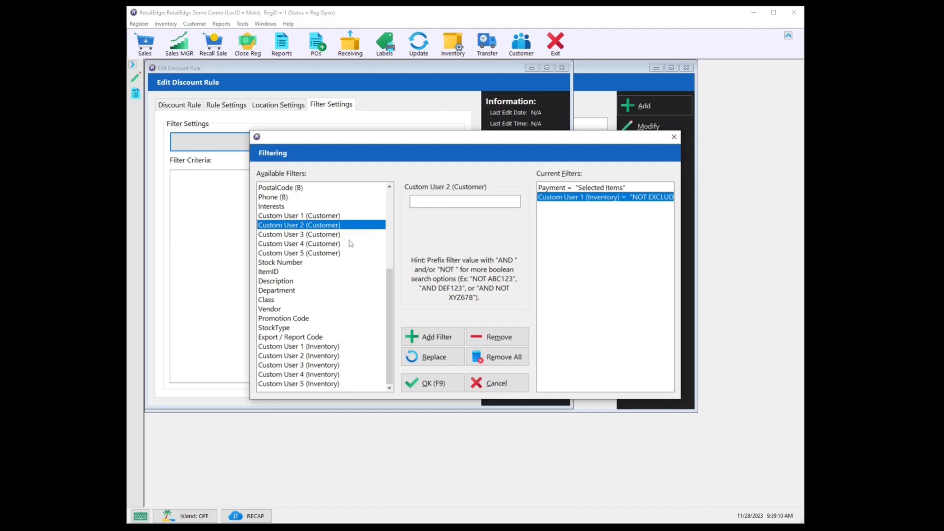
left_click(436, 206)
type("loyal")
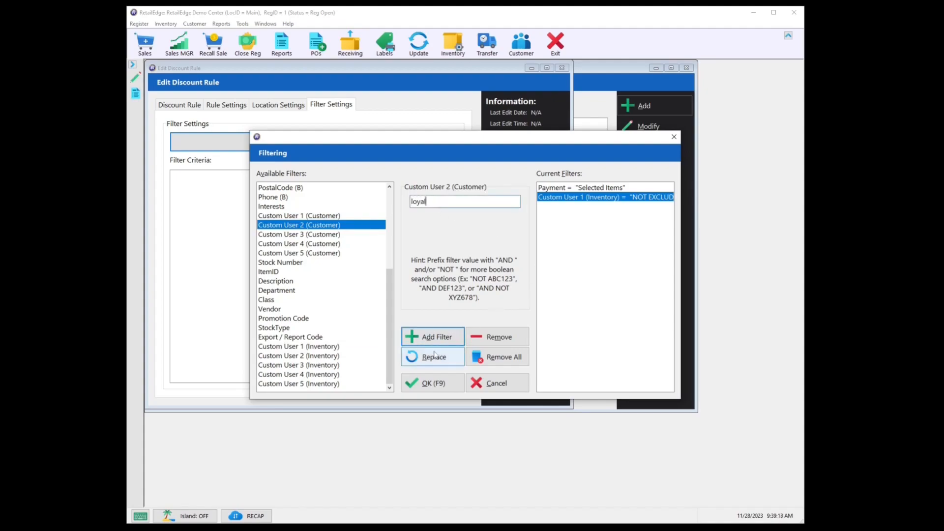
left_click(448, 343)
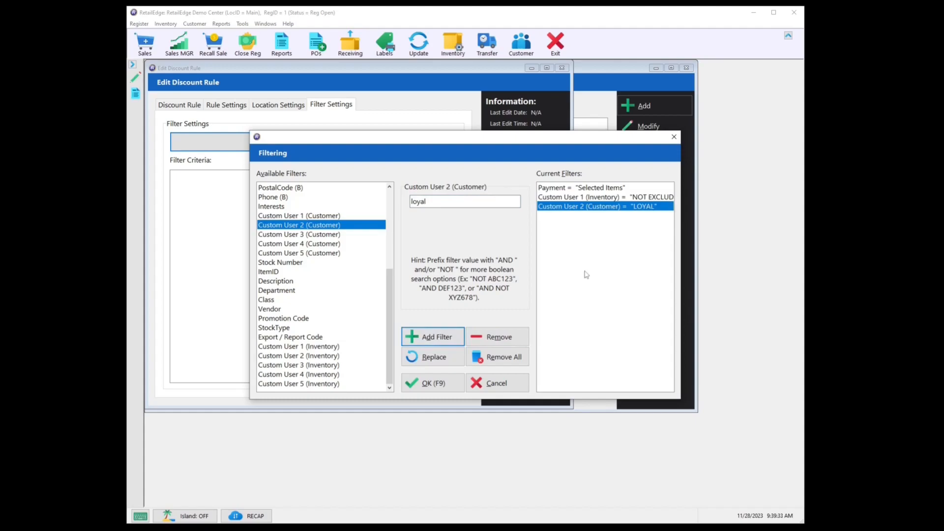
- Accept the filter criteria and save the CUSTOMER REWARDS discount rule
left_click(433, 384)
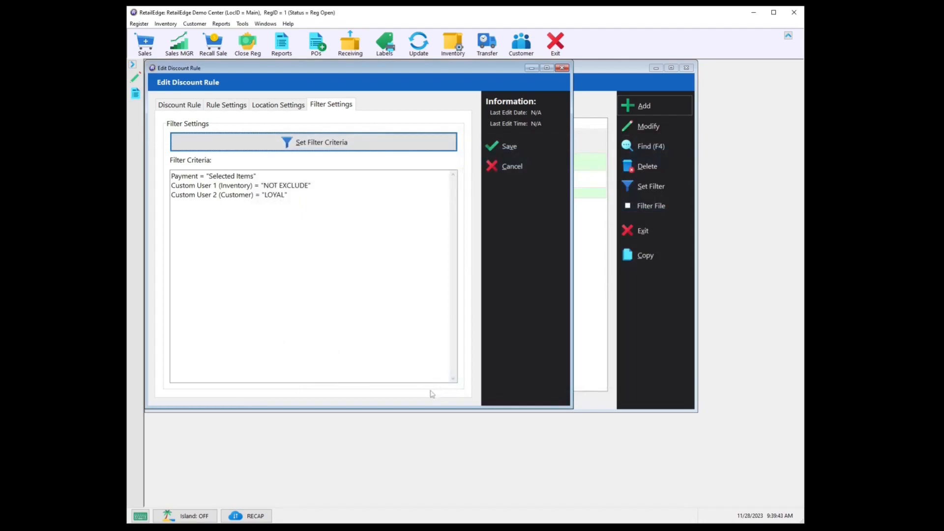
left_click(509, 147)
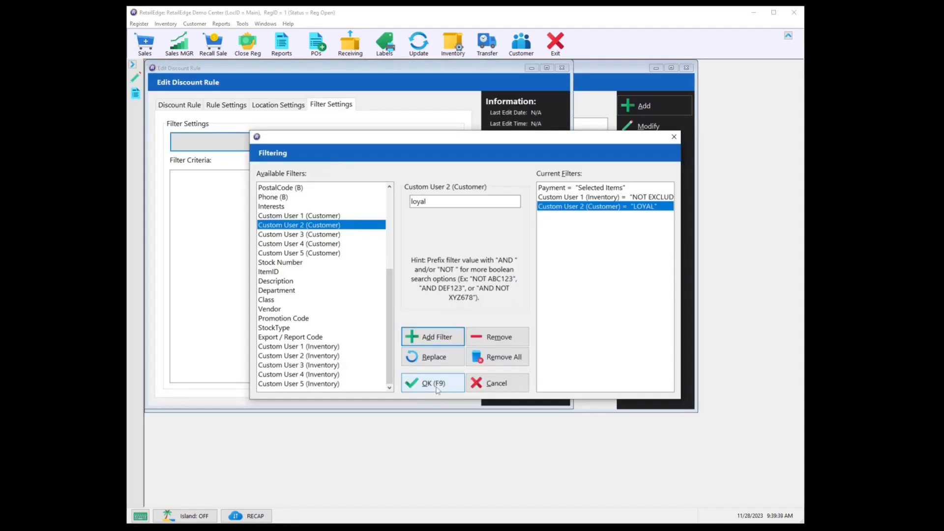
left_click(435, 383)
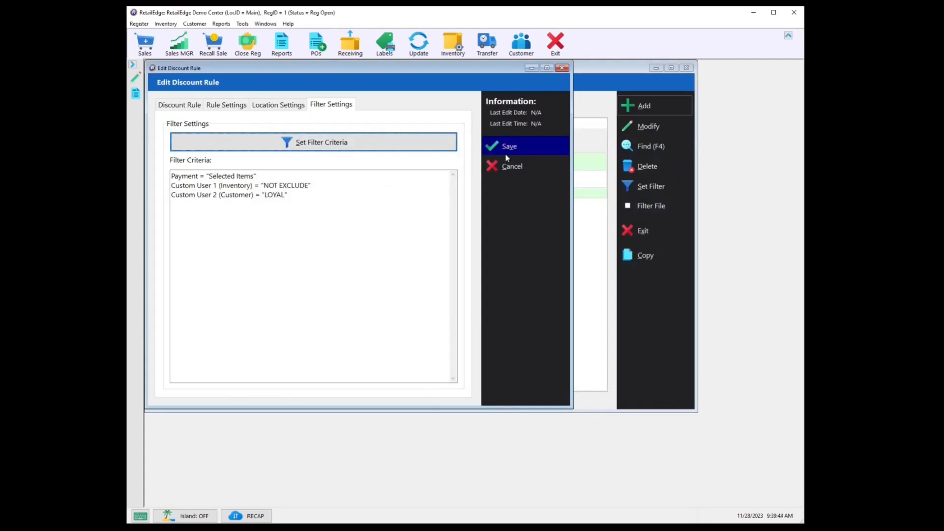
- Save the discount rule with its payment, inventory and customer filter criteria
left_click(509, 147)
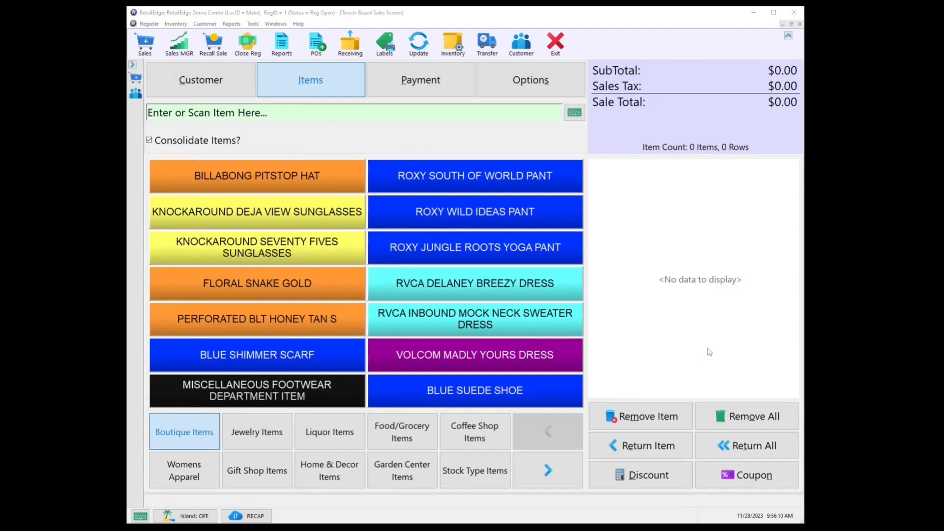
- Assign the rewards customer to a new sale by searching for their first name, and add item 518693
left_click(219, 81)
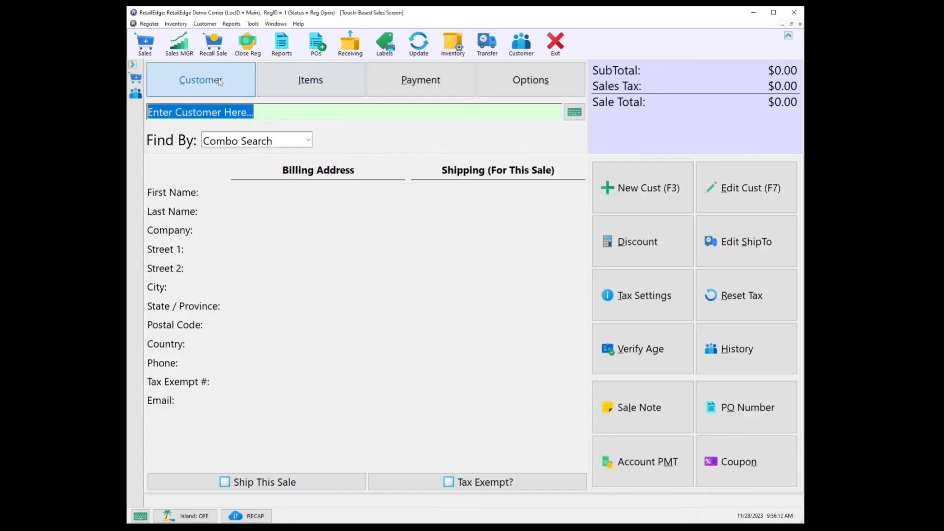
type("MIGUEL")
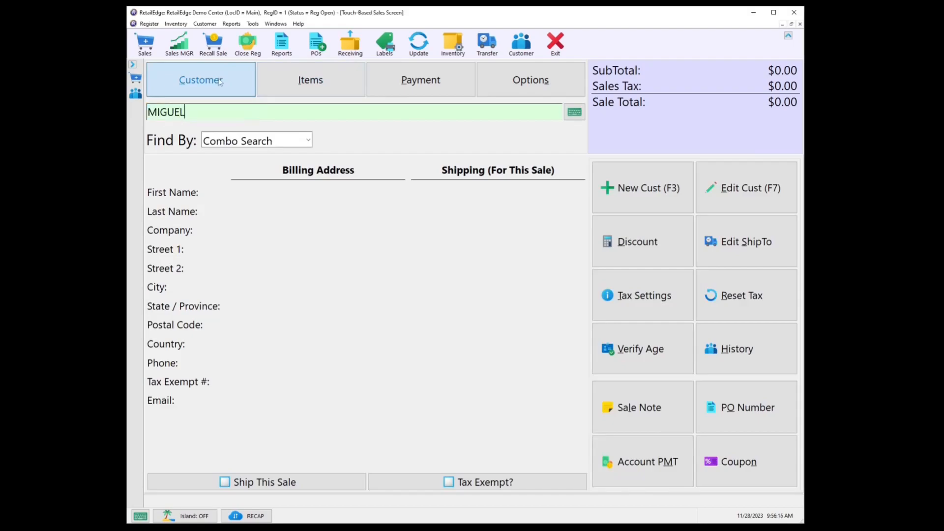
key("Return")
left_click(311, 91)
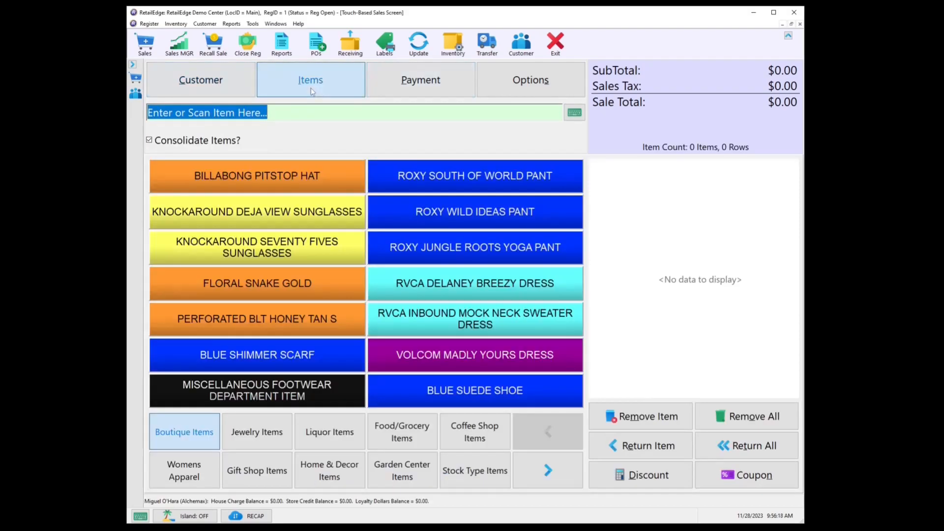
type("518693")
key("Return")
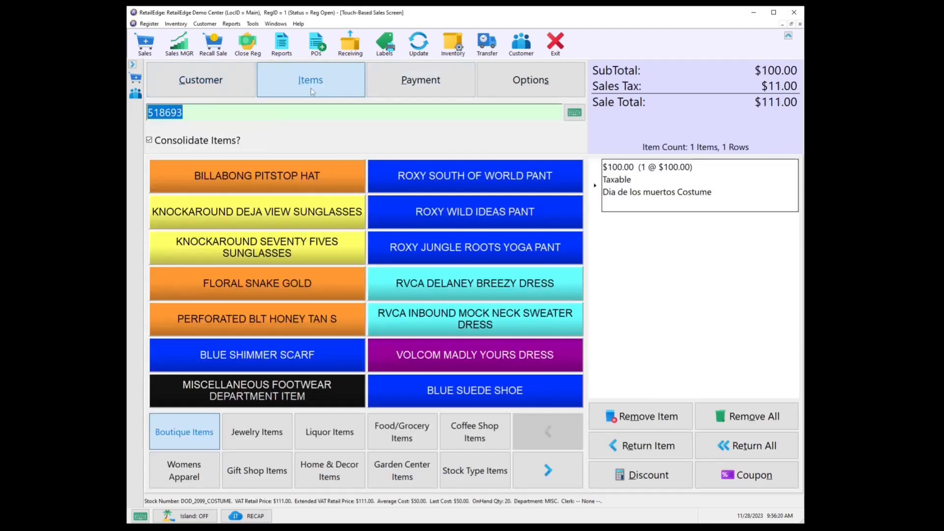
- Pay the exact sale amount by VISA /MC and close the receipt and rewards information dialogs
left_click(431, 90)
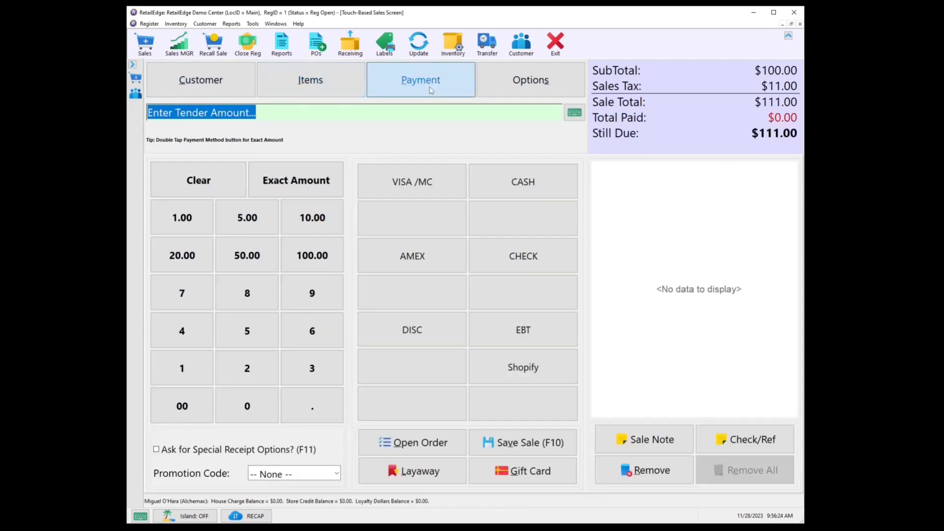
left_click(313, 180)
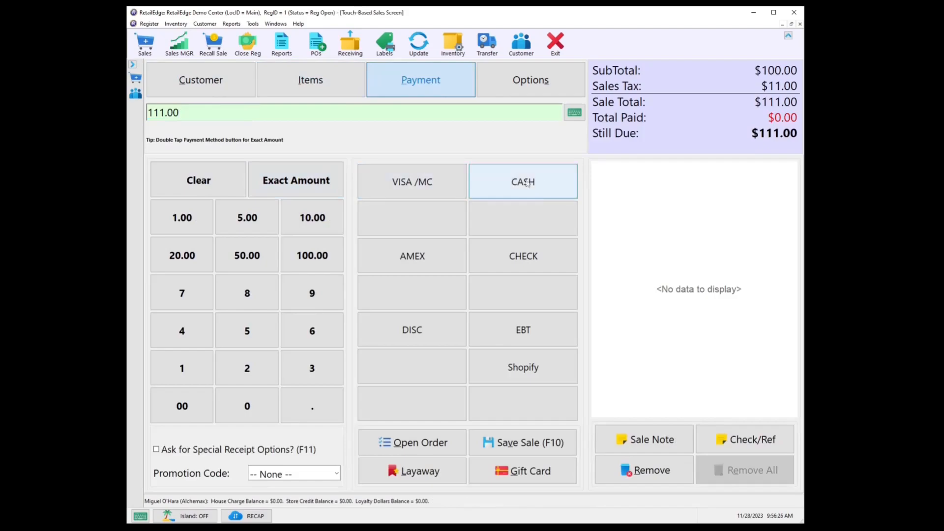
left_click(433, 189)
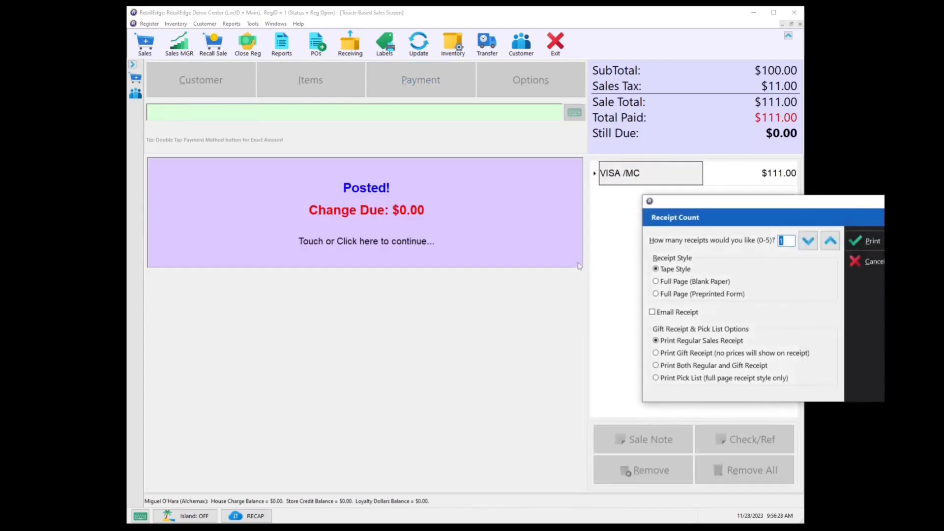
left_click(639, 198)
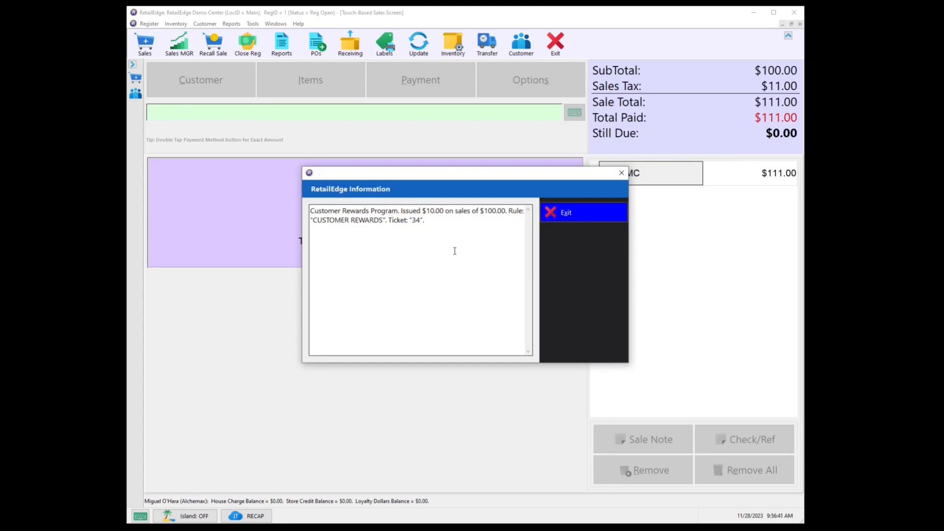
left_click(582, 218)
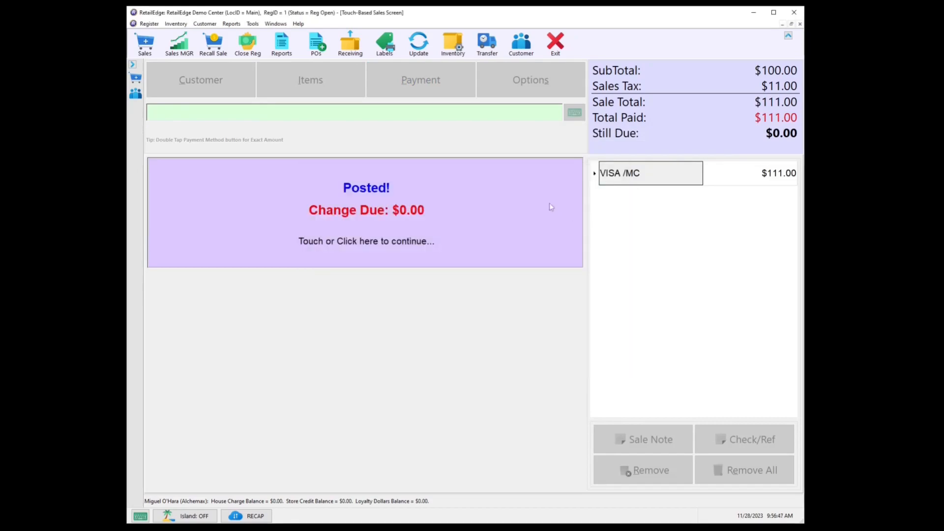
- Examine the loyalty activity and balance of the sale's customer in the Customer Manager with loyalty detail turned on
left_click(136, 95)
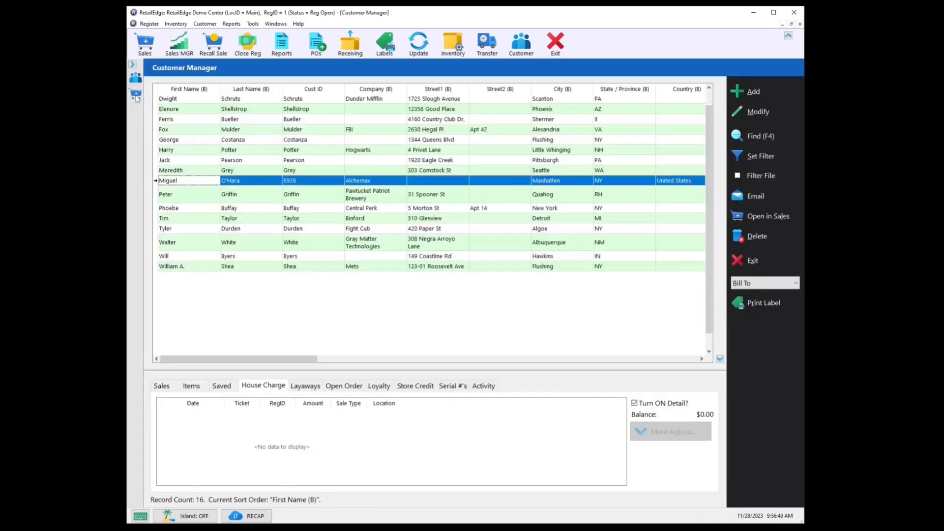
left_click(247, 183)
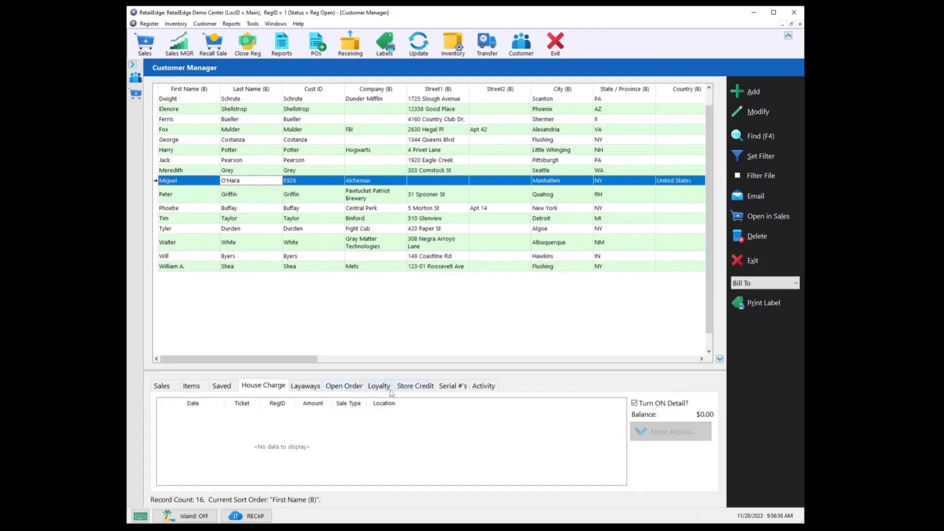
left_click(379, 386)
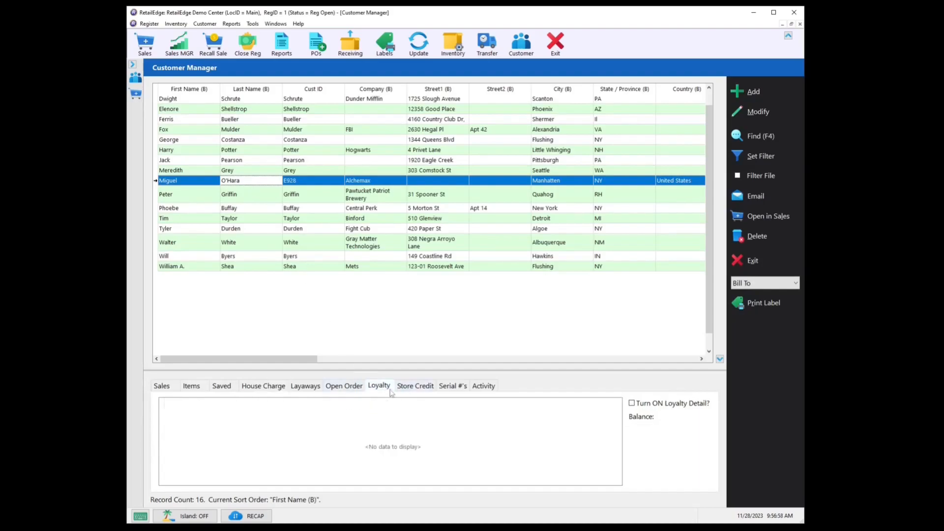
left_click(632, 403)
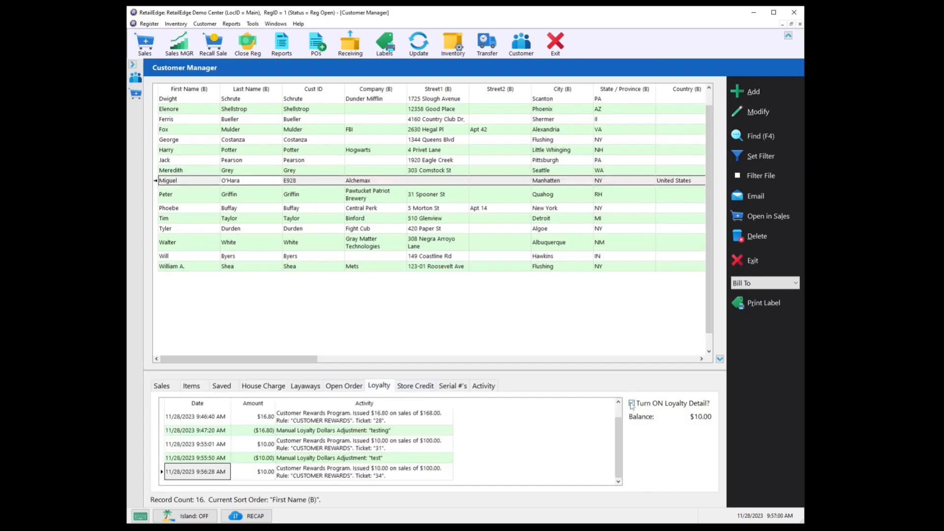
left_click(618, 433)
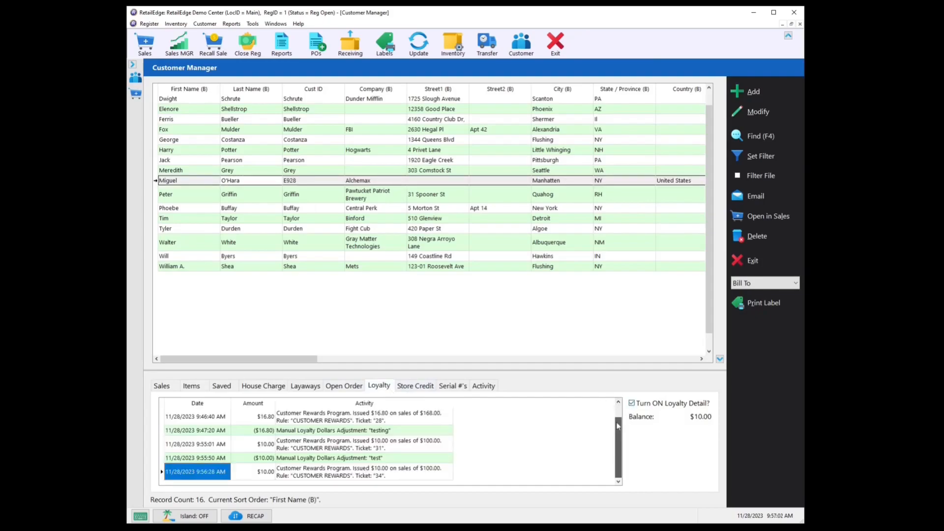